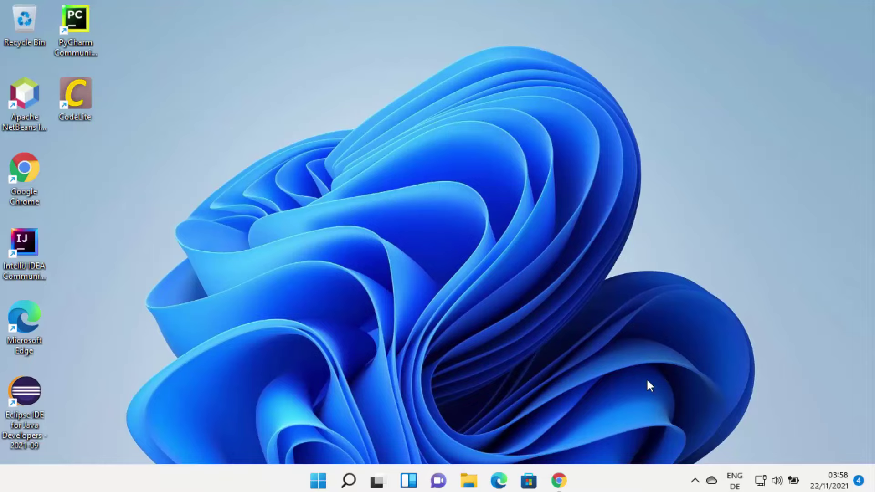
# Restore the Chrome window showing the Google results for 'arduino ide'.
pyautogui.click(565, 476)
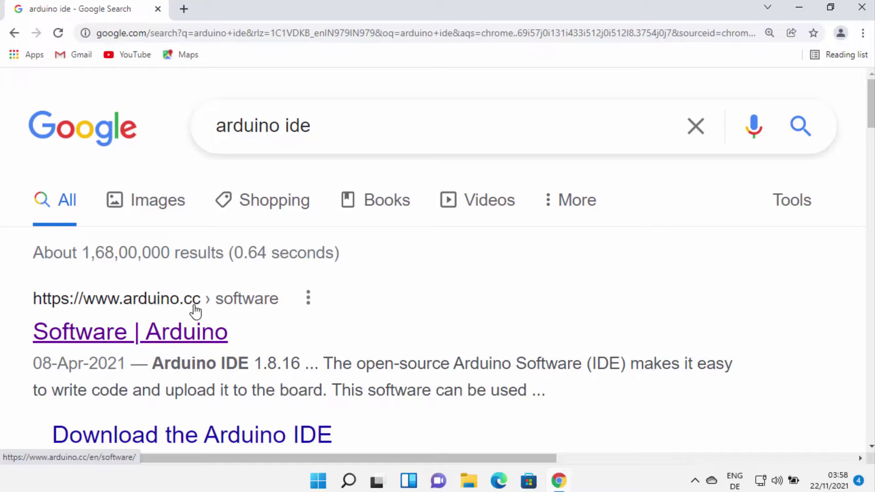
# Go to the arduino.cc Software page from the search result, passing through the home page.
pyautogui.click(205, 335)
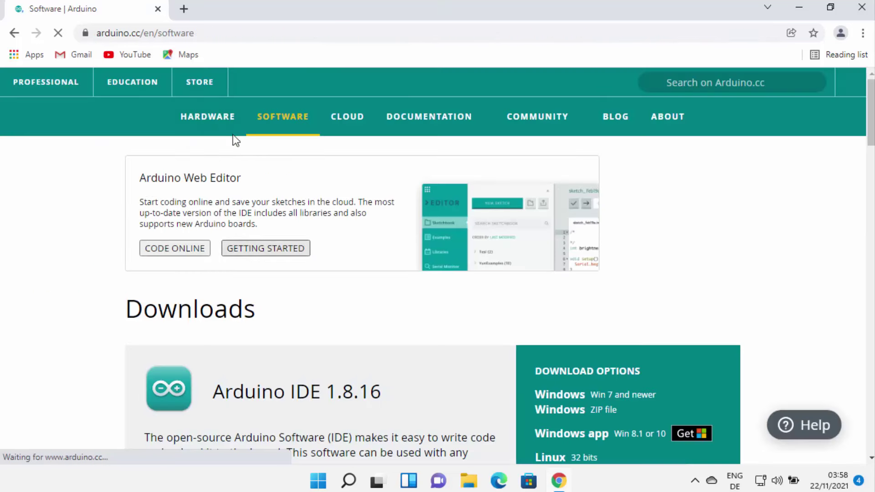
pyautogui.click(238, 31)
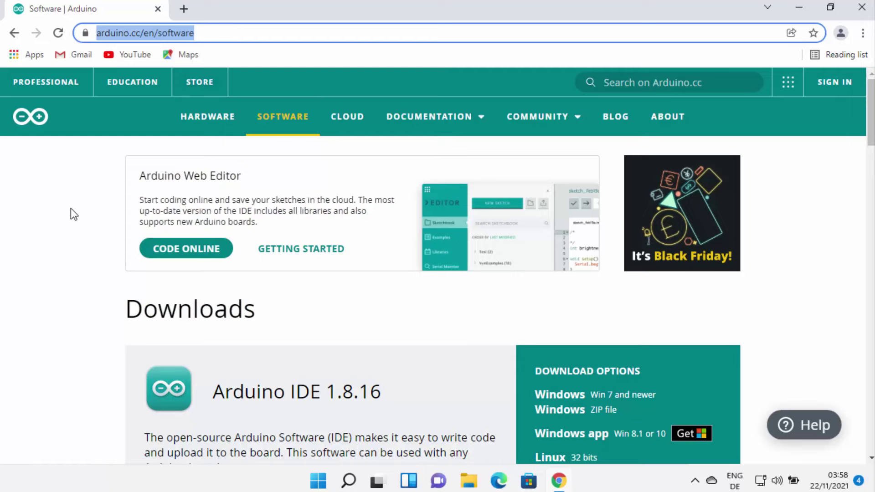
pyautogui.click(30, 124)
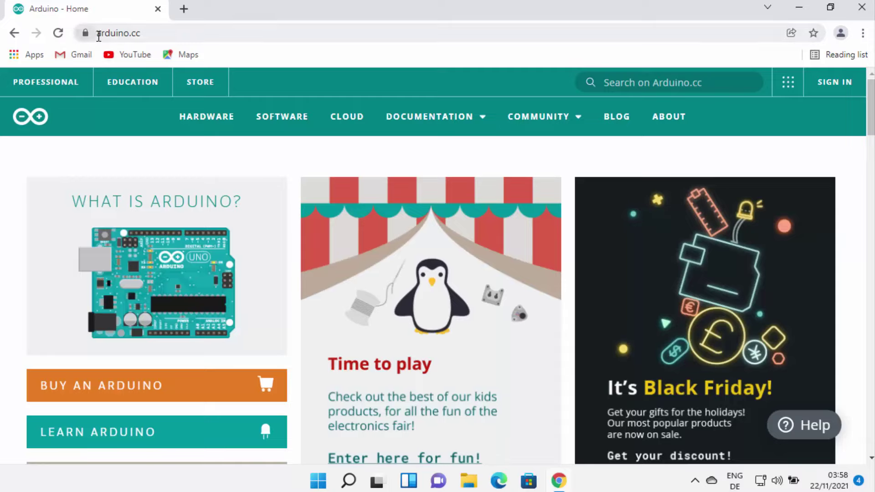
pyautogui.click(280, 121)
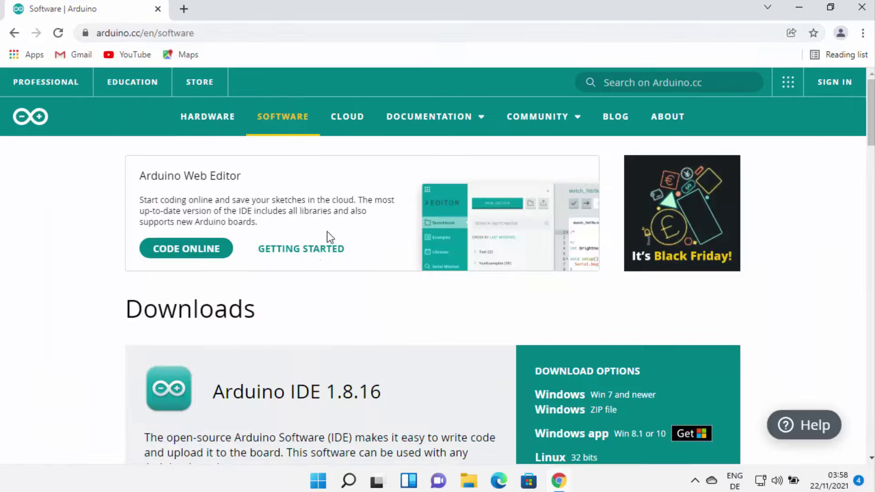
# Scroll down to the Downloads section and highlight version 1.8.16.
pyautogui.scroll(-1, 341, 296)
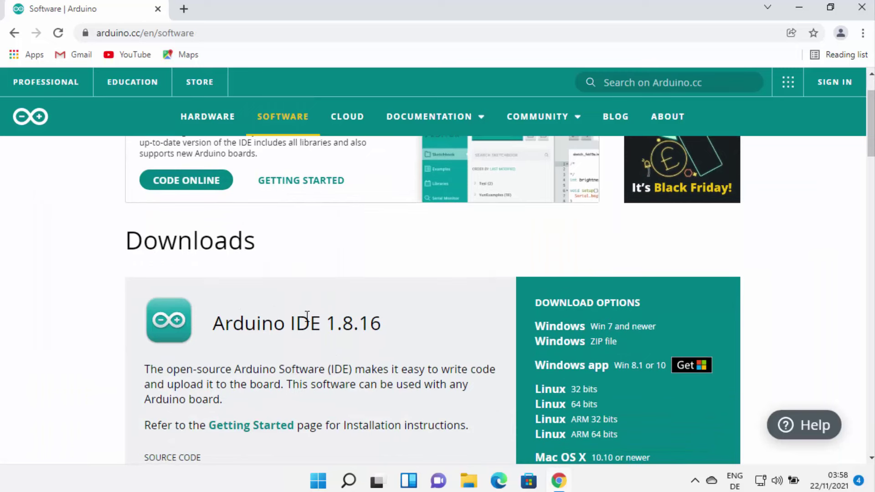
pyautogui.scroll(-1, 307, 317)
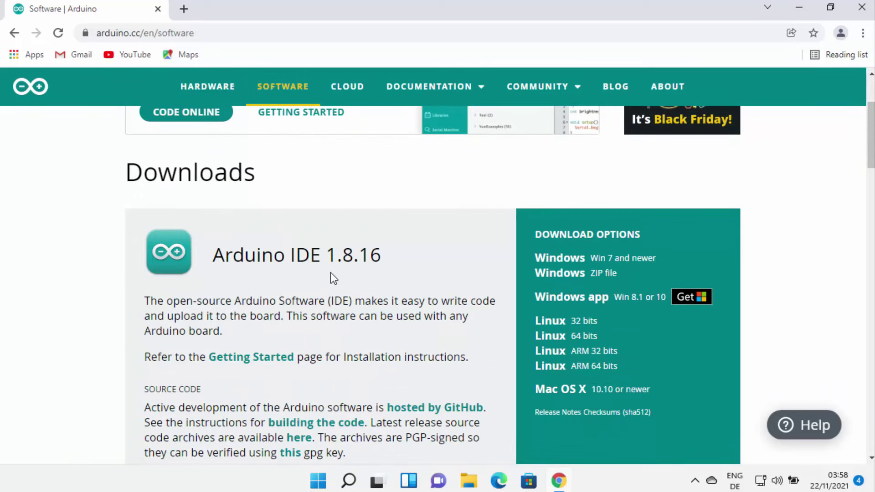
pyautogui.moveTo(329, 257); pyautogui.dragTo(382, 260)
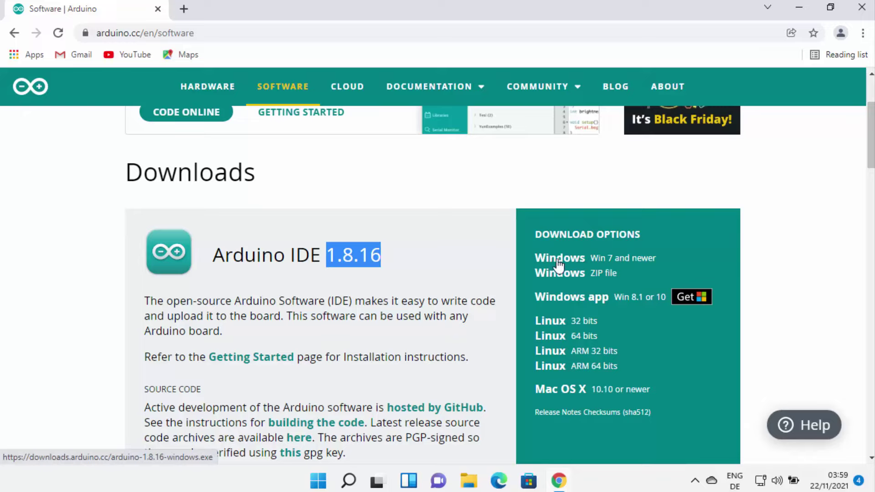
# Download Arduino-1.8.16-windows.exe without donating, launch it, and minimize Chrome.
pyautogui.click(625, 264)
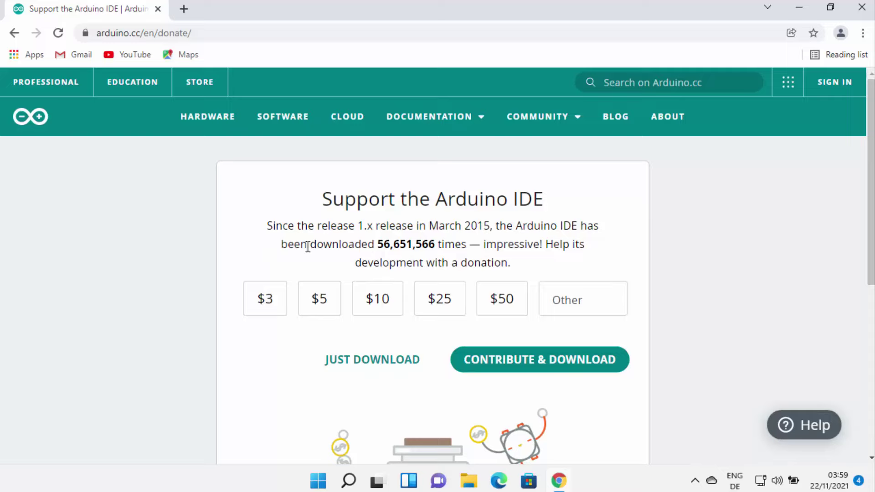
pyautogui.click(363, 368)
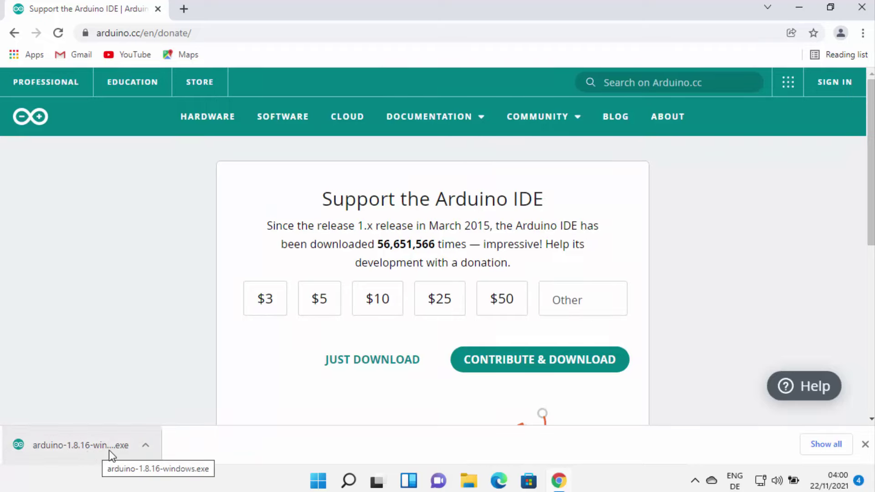
pyautogui.click(109, 450)
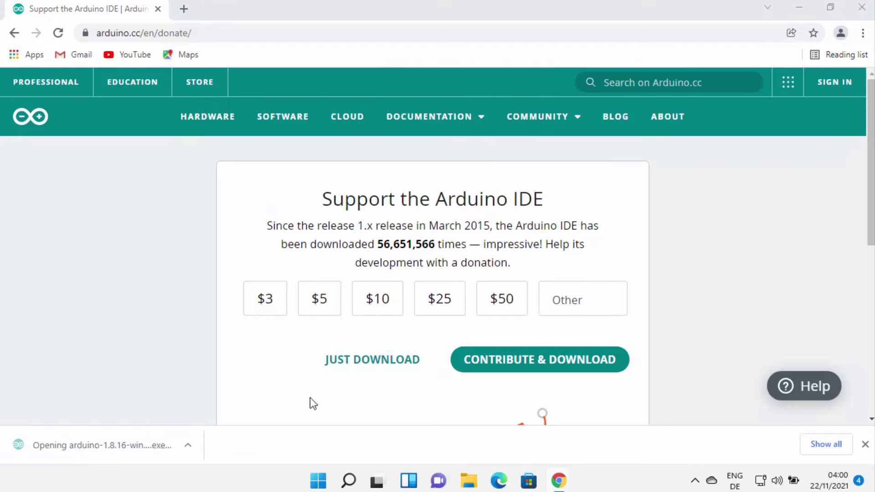
pyautogui.click(806, 9)
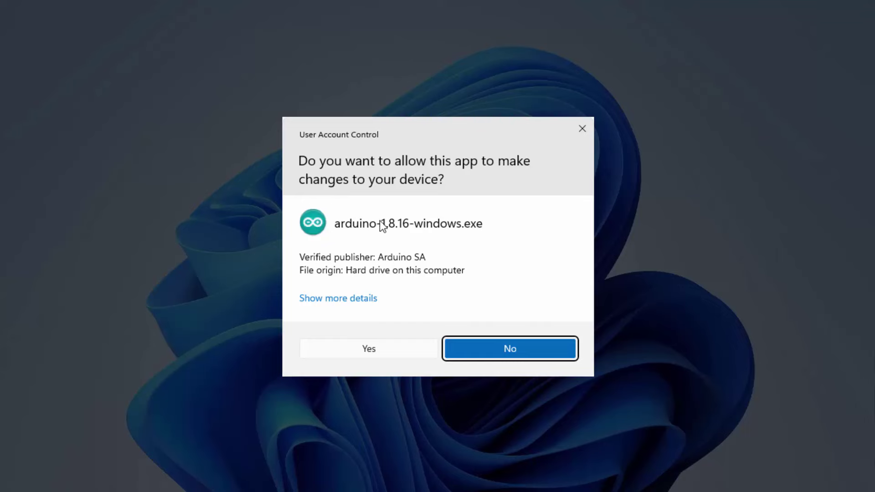
# Allow the installer to run, then read through and accept the Arduino license agreement.
pyautogui.click(368, 349)
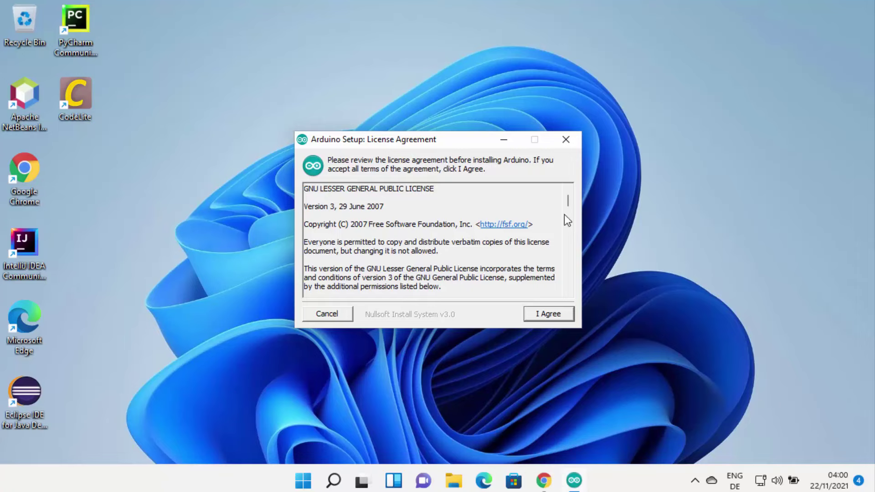
pyautogui.moveTo(570, 200); pyautogui.dragTo(565, 285)
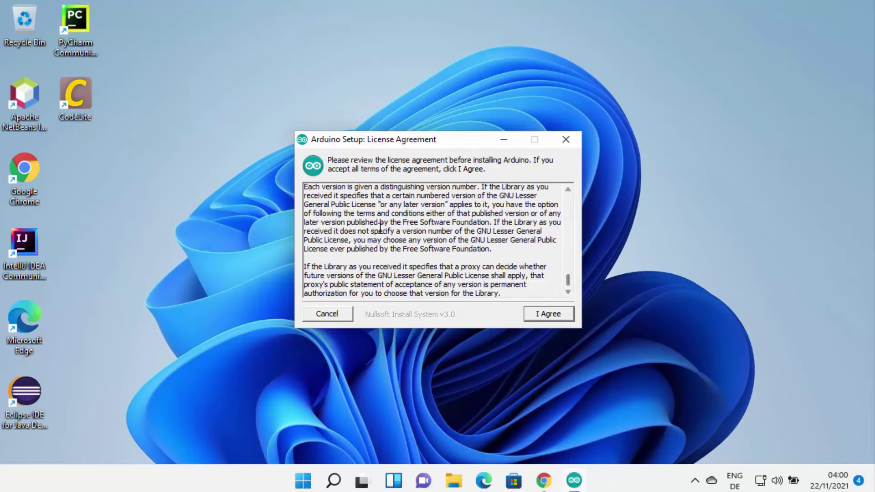
pyautogui.click(536, 317)
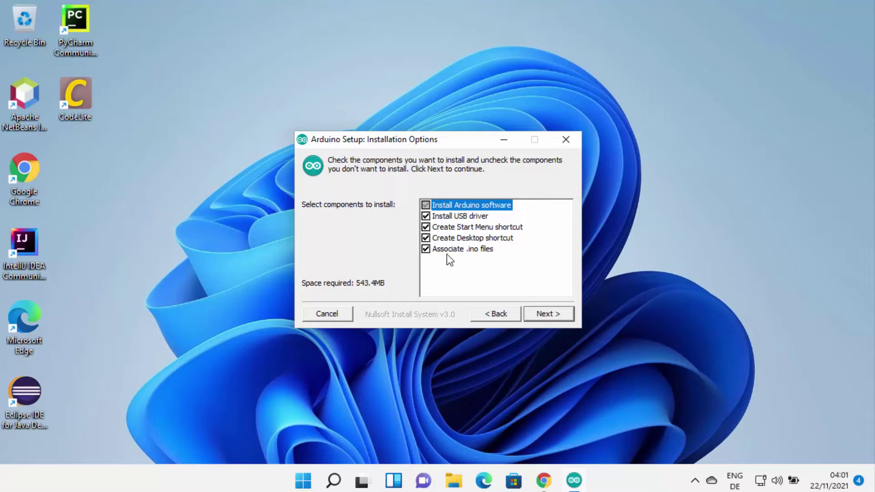
# Keep all five components and install into C:\Program Files (x86)\Arduino.
pyautogui.click(545, 319)
pyautogui.click(422, 218)
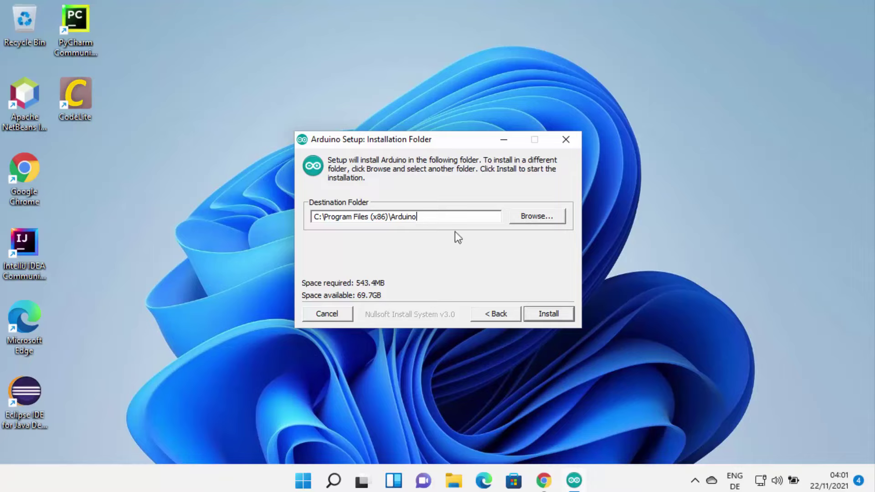
pyautogui.click(548, 314)
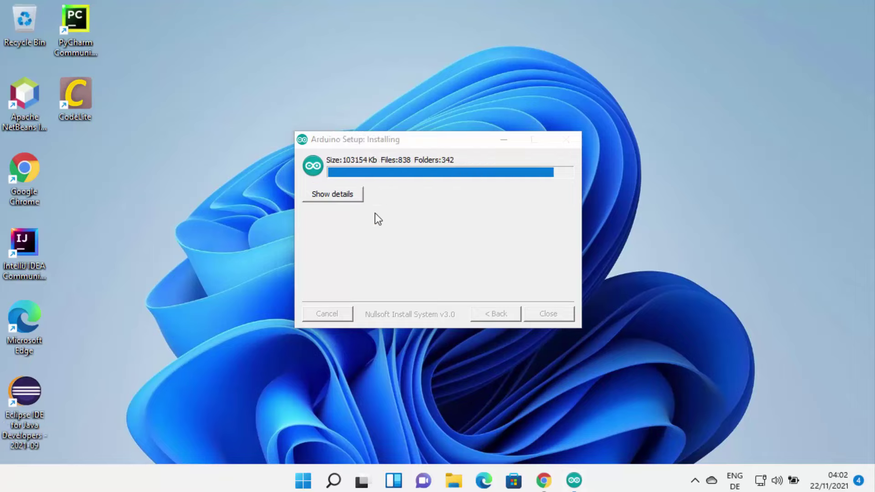
# Show details, approve the Adafruit and two Arduino USB drivers, and close the completed setup.
pyautogui.click(325, 196)
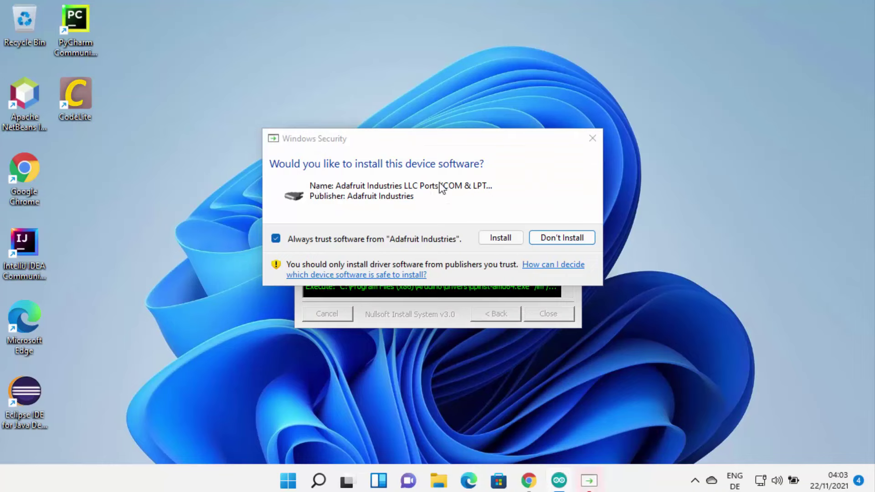
pyautogui.click(490, 240)
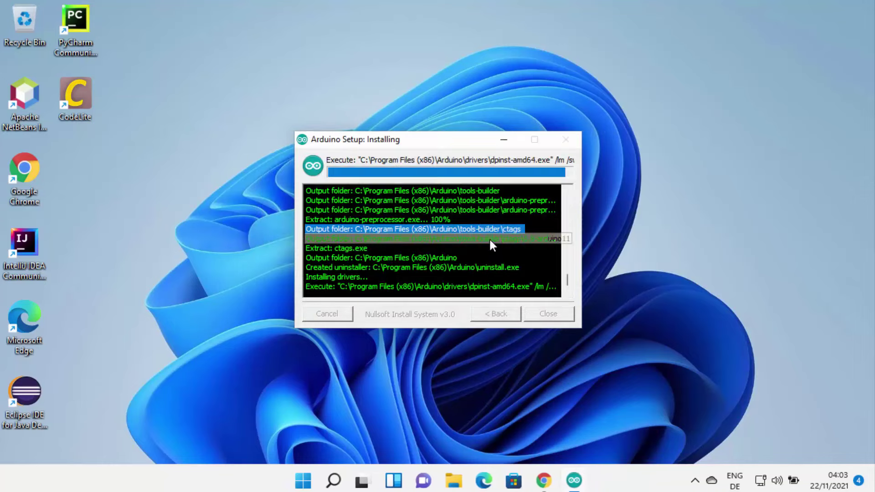
pyautogui.click(488, 238)
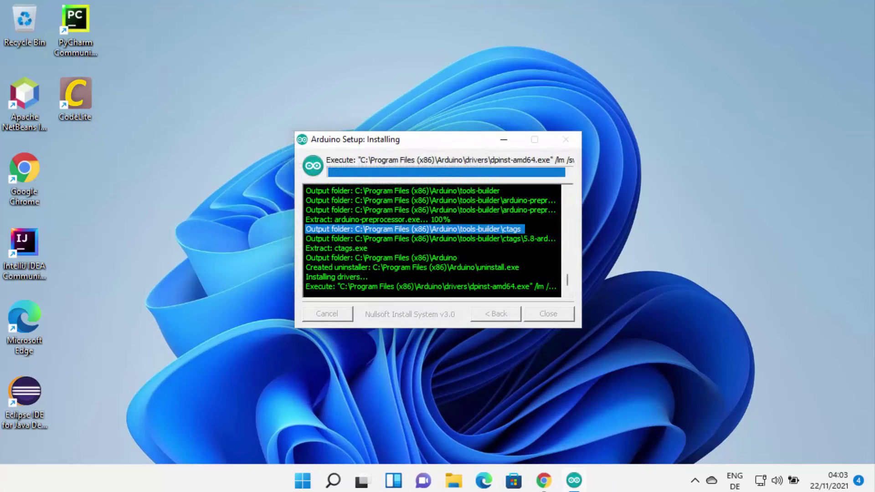
pyautogui.click(488, 237)
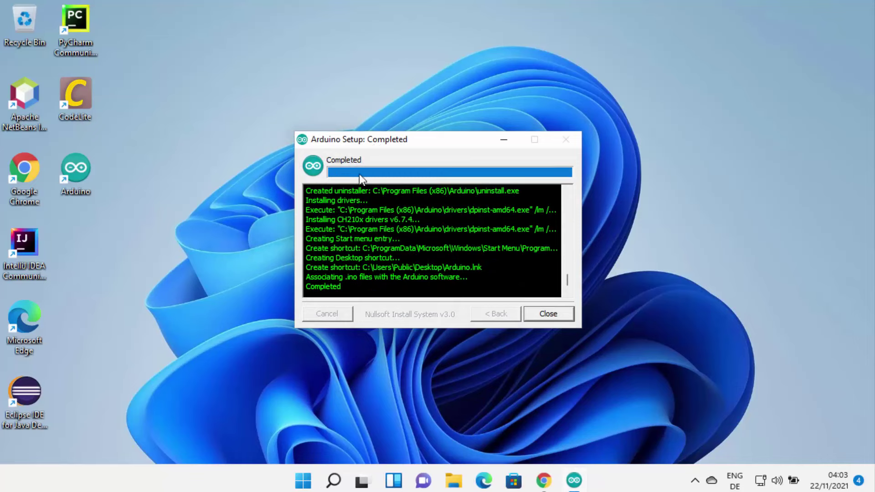
pyautogui.click(548, 314)
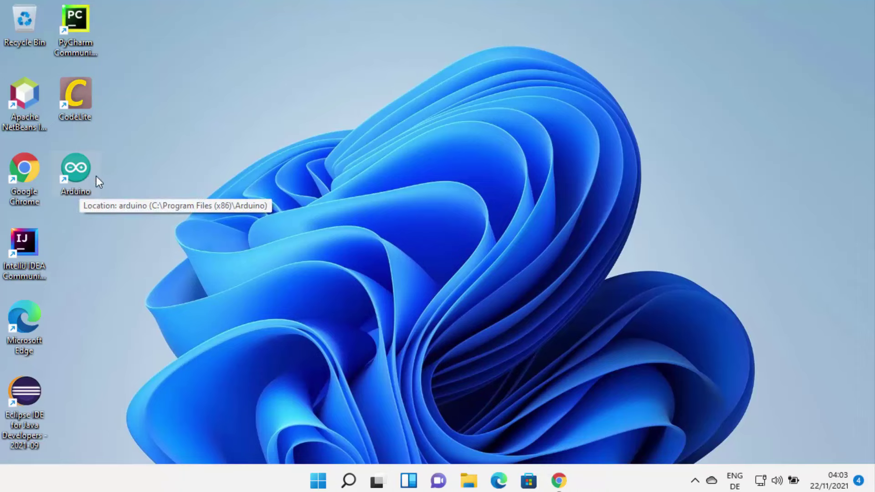
# Launch Arduino IDE 1.8.16 from its desktop shortcut, opening blank sketch sketch_nov22a.
pyautogui.doubleClick(84, 173)
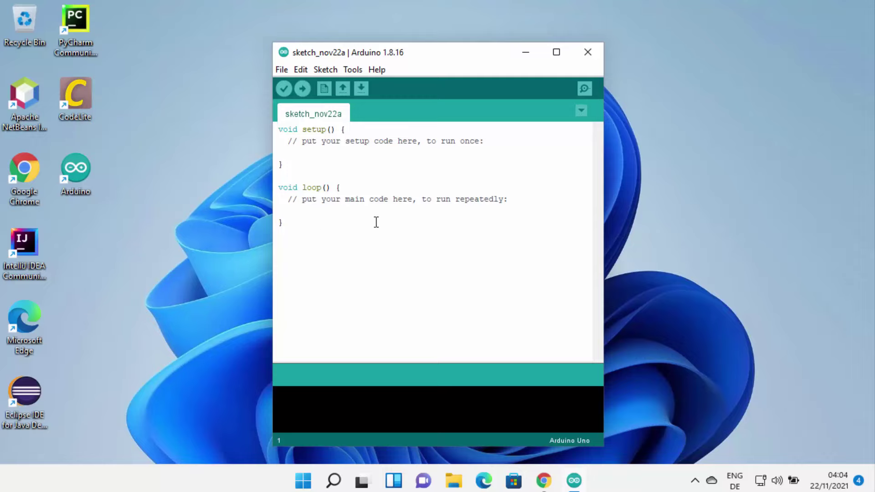
pyautogui.click(688, 256)
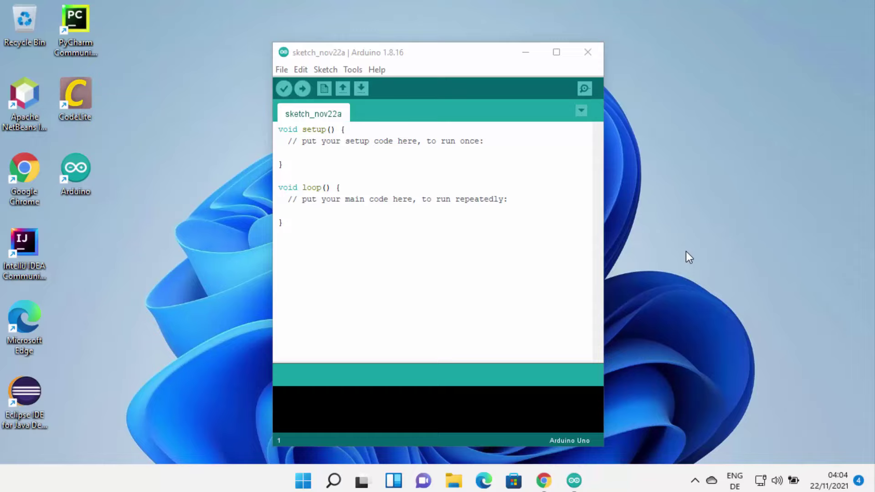
pyautogui.rightClick(301, 483)
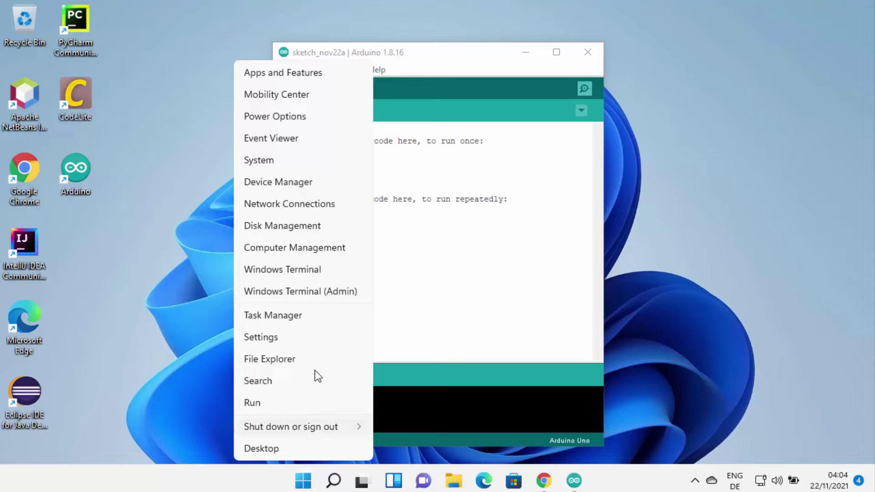
pyautogui.click(277, 182)
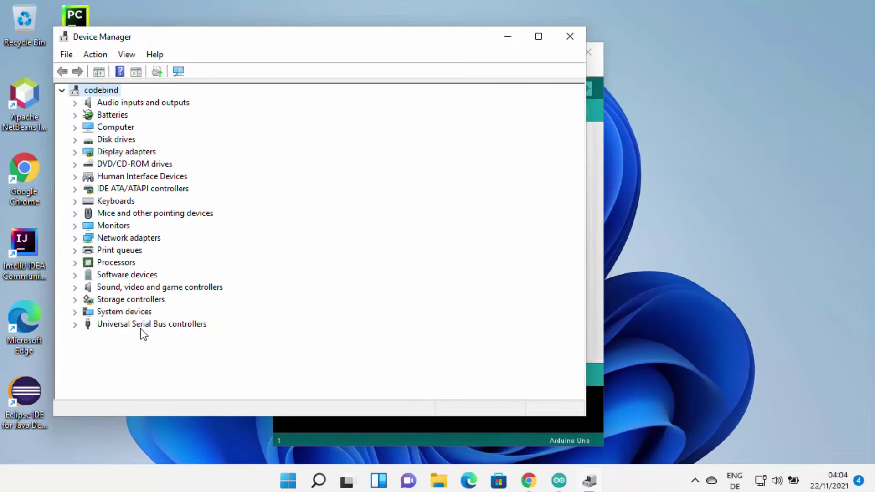
pyautogui.click(76, 325)
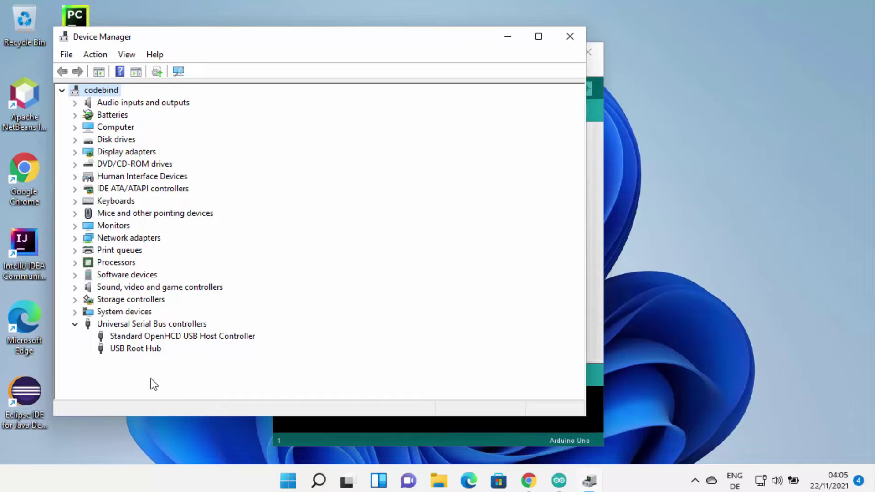
pyautogui.click(563, 39)
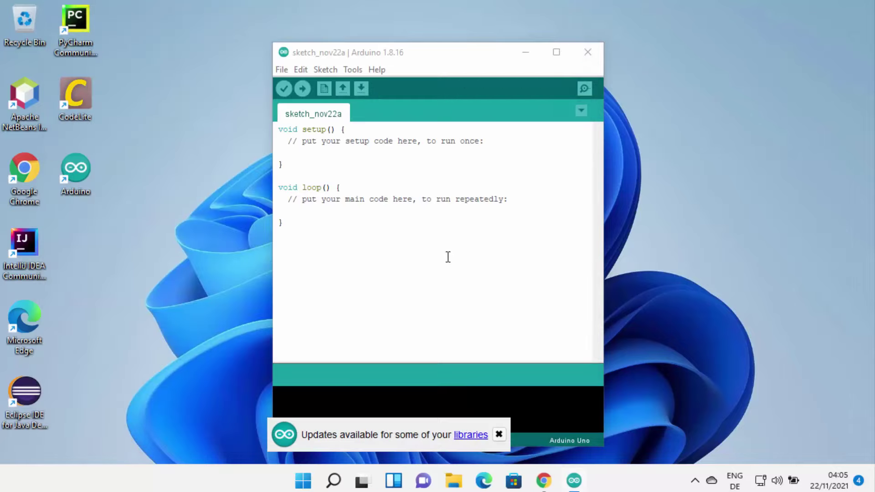
pyautogui.click(385, 289)
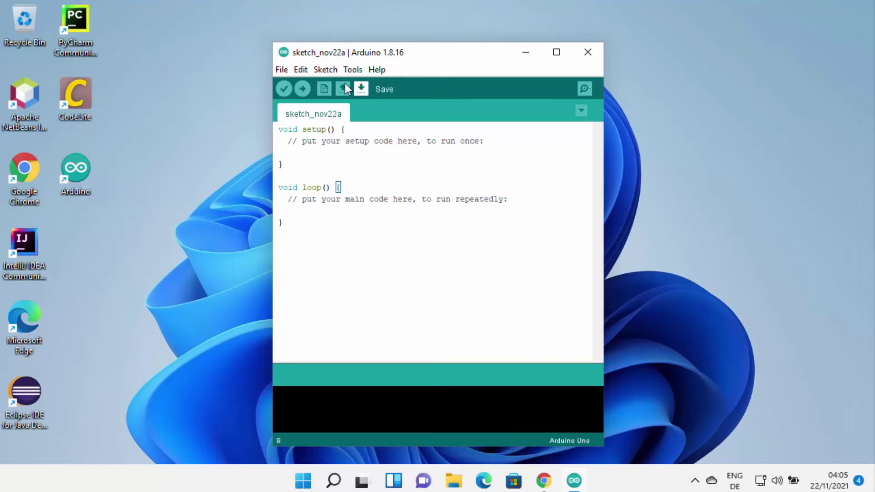
pyautogui.click(325, 72)
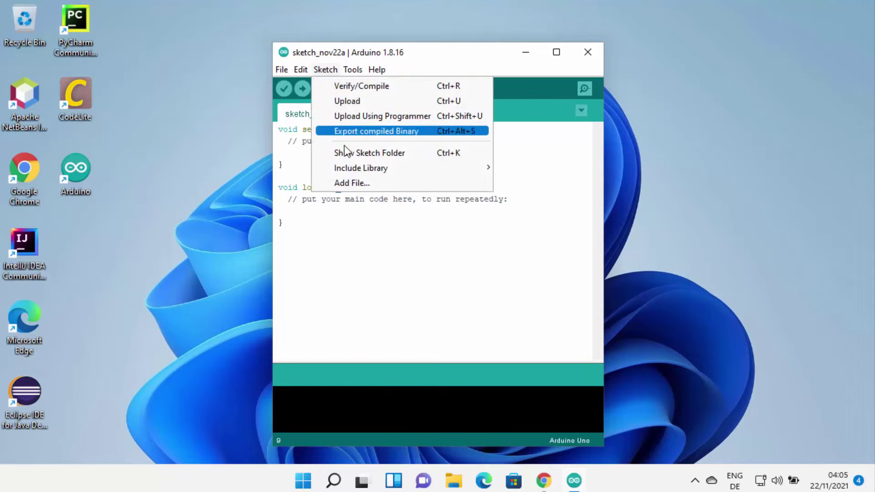
pyautogui.moveTo(354, 169)
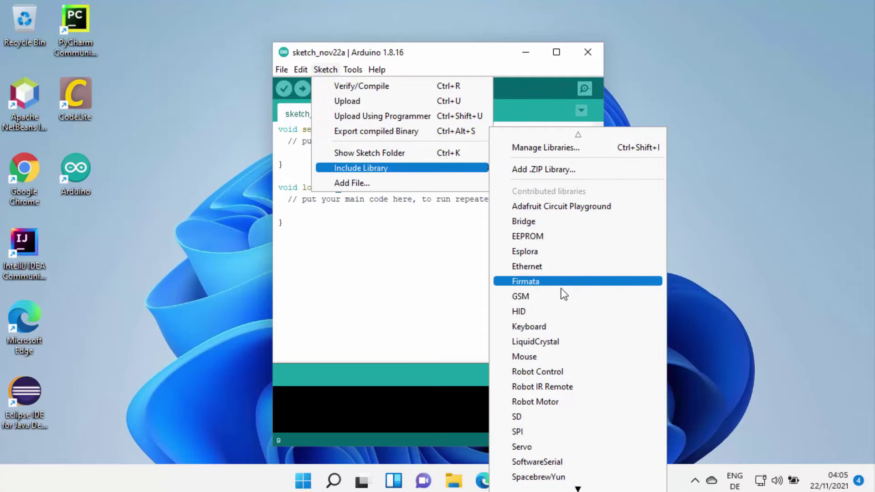
pyautogui.scroll(-2, 563, 293)
pyautogui.scroll(2, 563, 293)
pyautogui.click(389, 274)
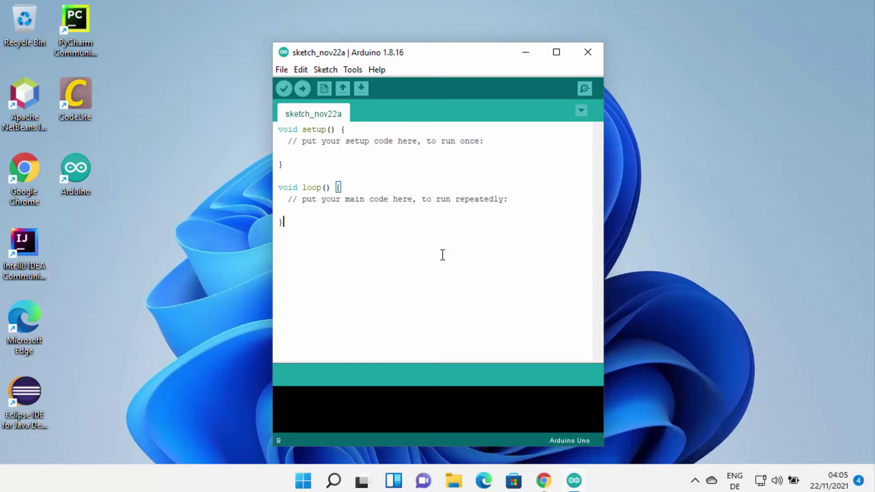
pyautogui.click(651, 279)
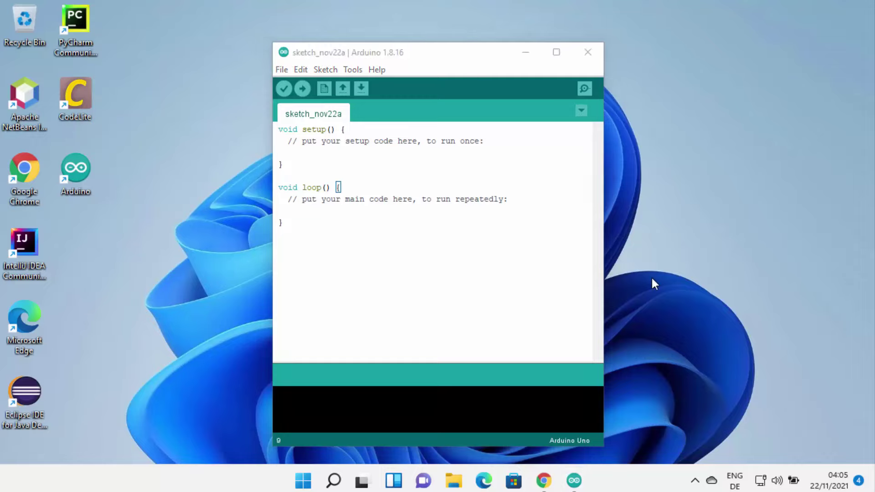